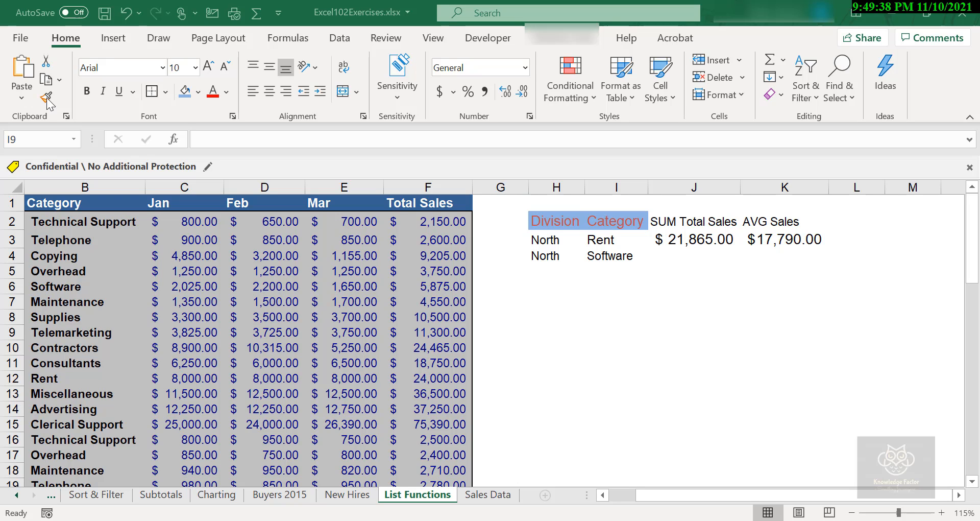
Copy the Division and Category header cells into H8:I8 to start a second criteria block
left_click(548, 224)
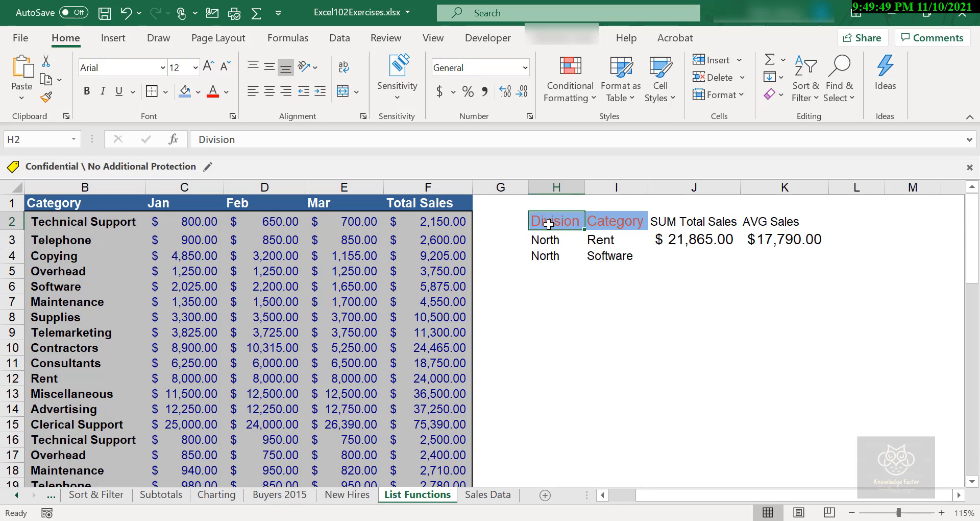
left_click_drag(548, 223, 624, 225)
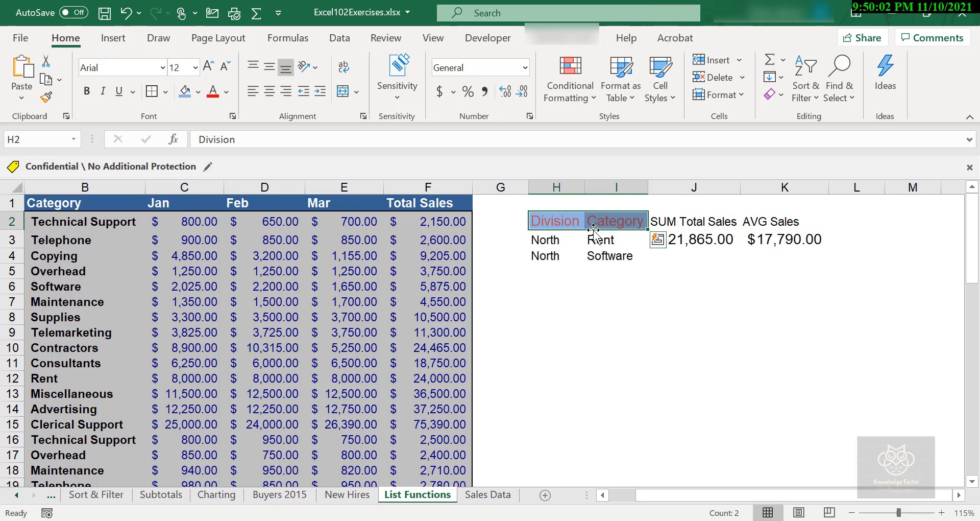
key("ctrl+c")
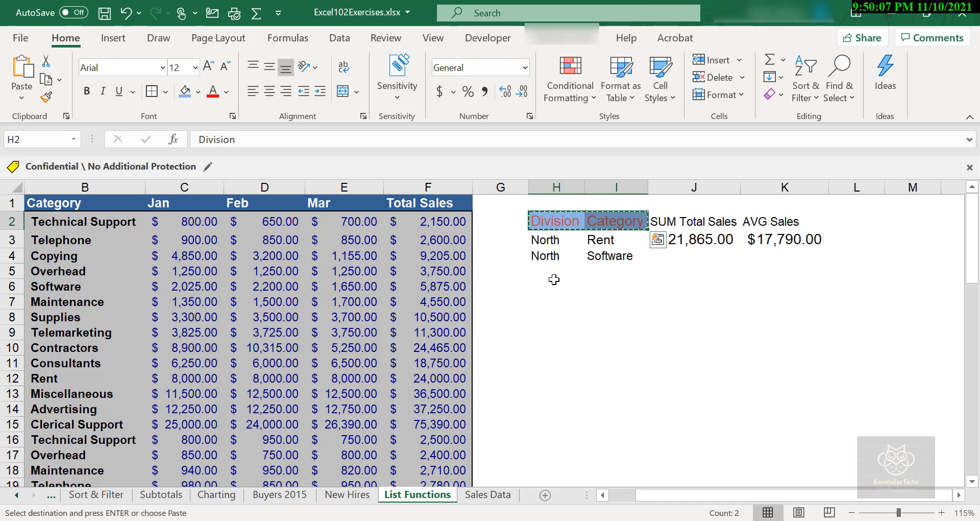
left_click(552, 301)
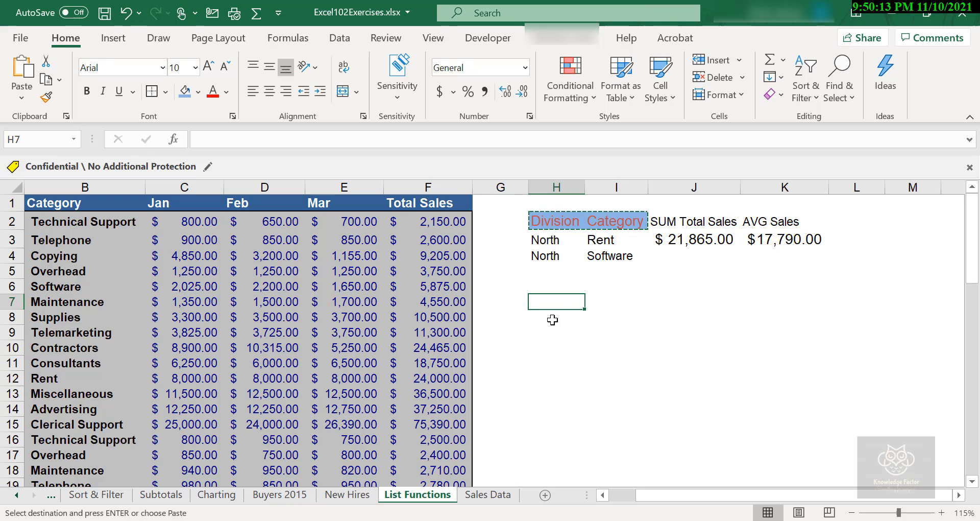
left_click(556, 315)
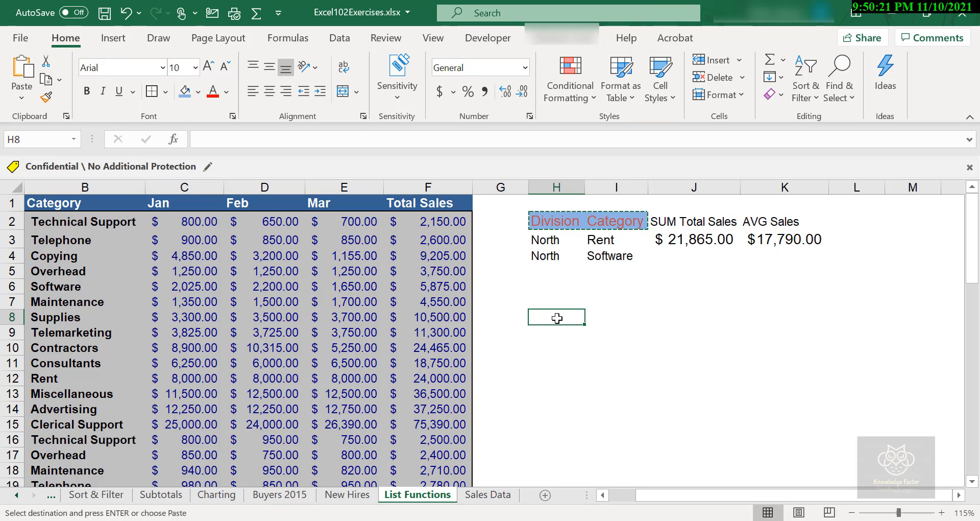
key("ctrl+v")
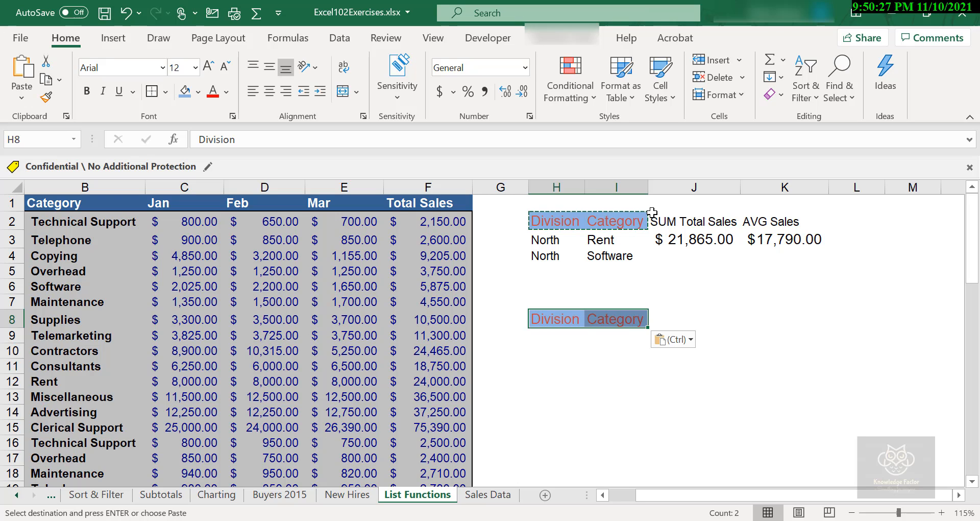
Enter Supplies in I9 beneath the copied Category header
left_click(618, 333)
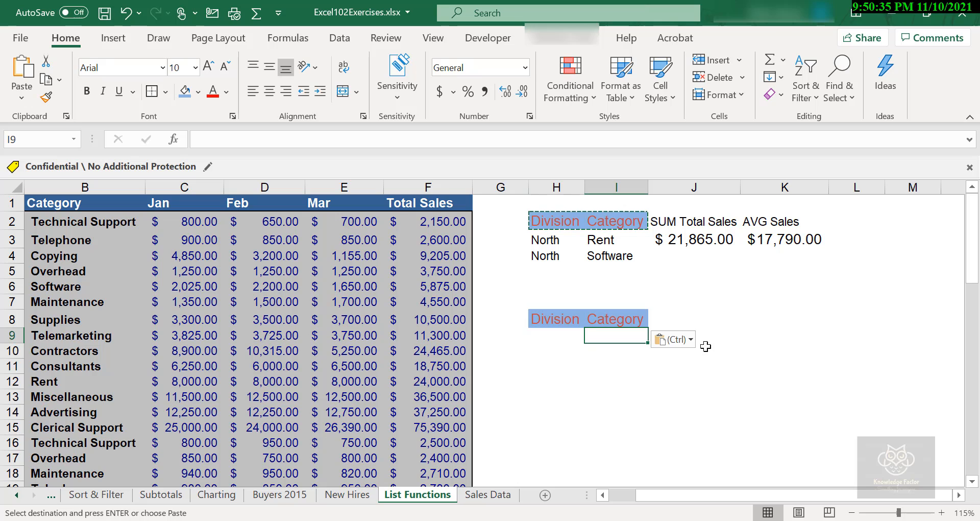
key("Escape")
type("Supplies")
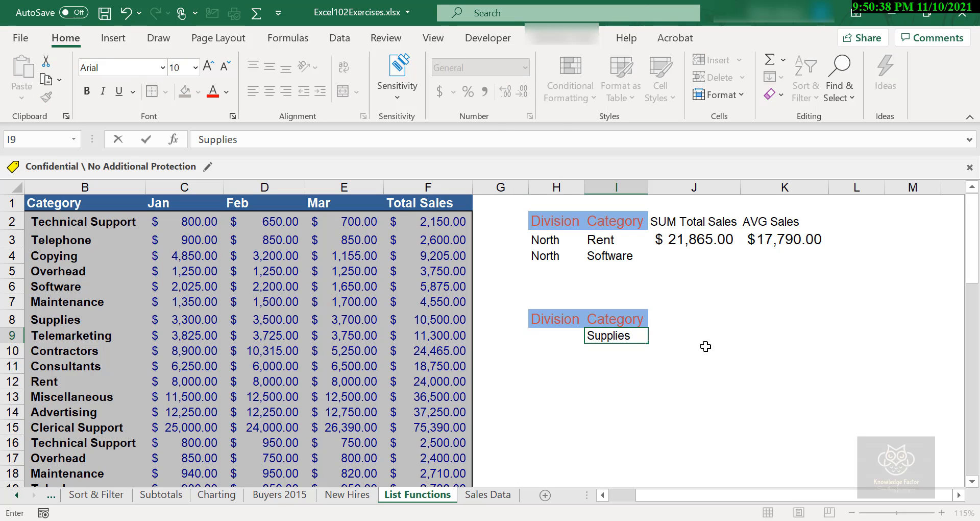
key("Return")
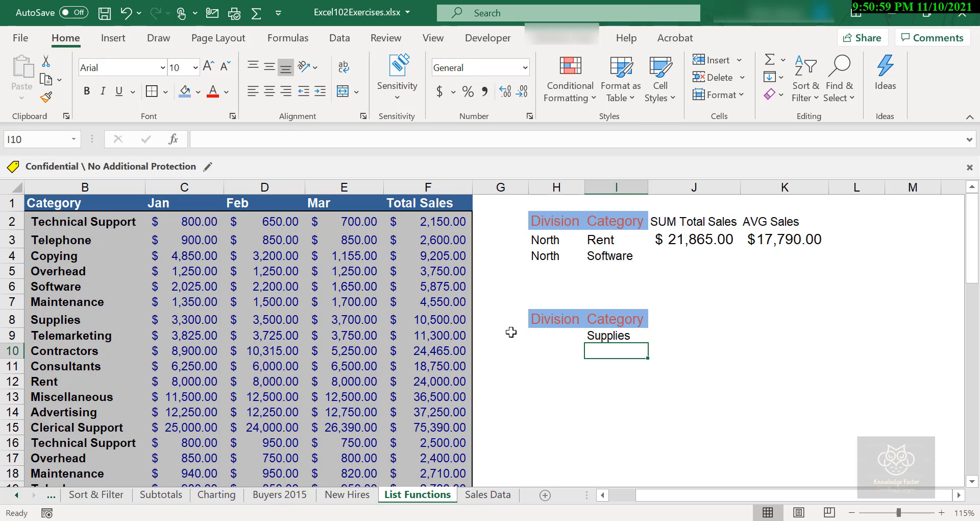
Enter the heading Count sales in J8 next to the copied headers
left_click(671, 324)
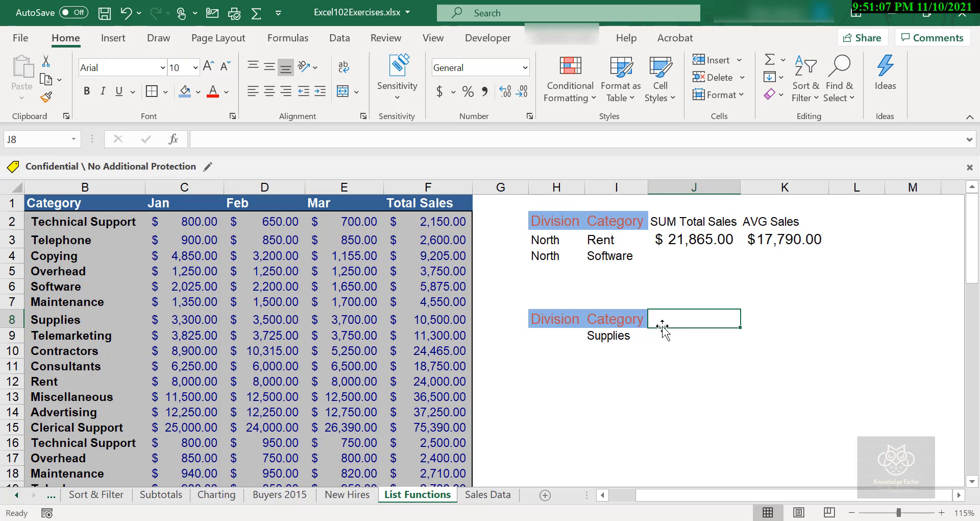
type("Count")
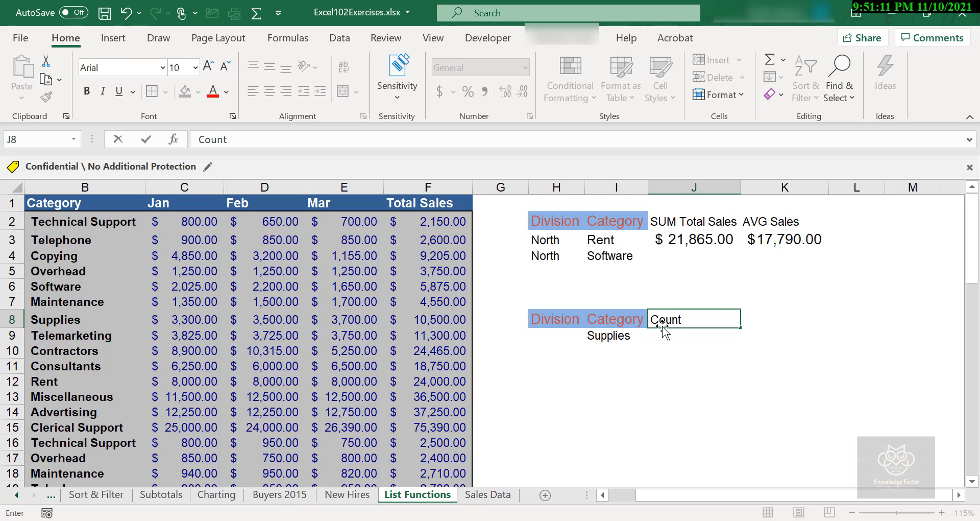
type(" sales")
key("Return")
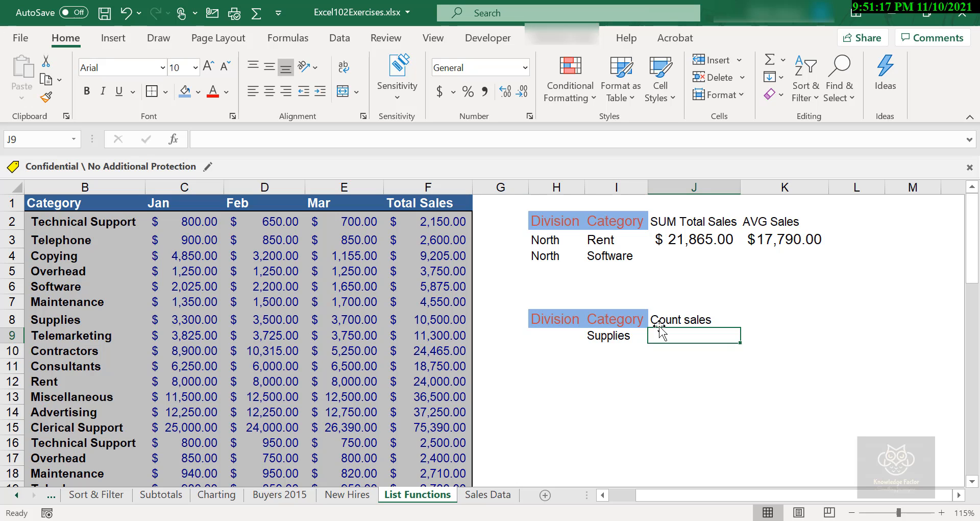
Use the Format Painter to copy the Category header's formatting onto the Count sales heading
left_click(689, 320)
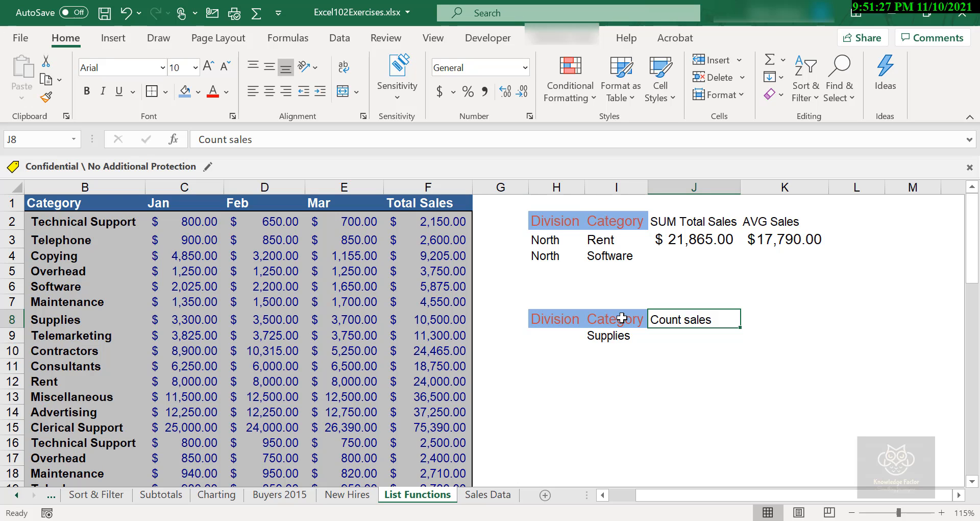
left_click(621, 318)
left_click(46, 97)
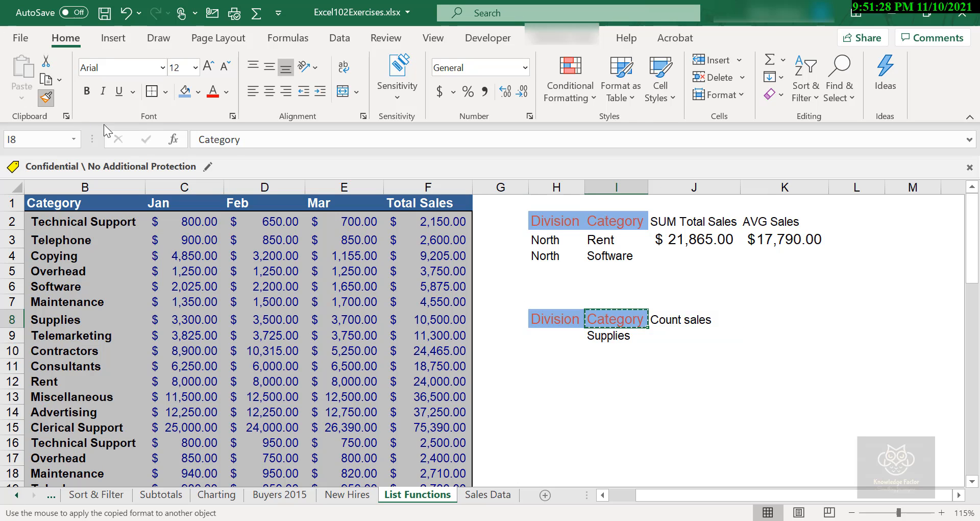
left_click(704, 319)
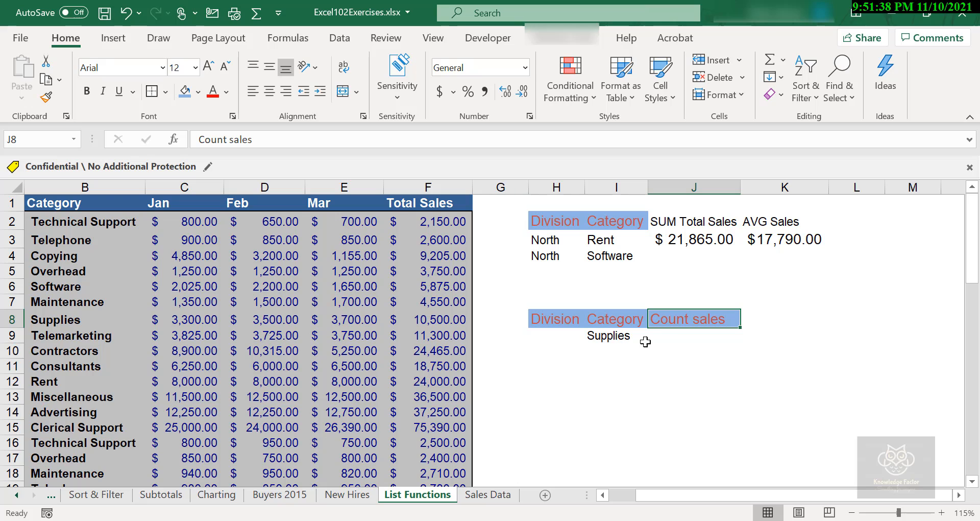
Change the font size of the Supplies cell to 11
left_click(619, 336)
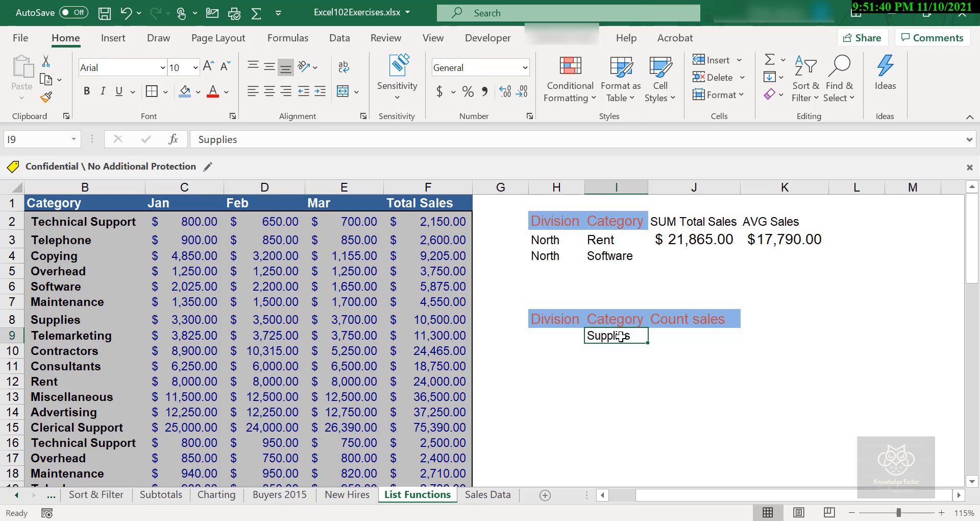
left_click(210, 68)
left_click(210, 67)
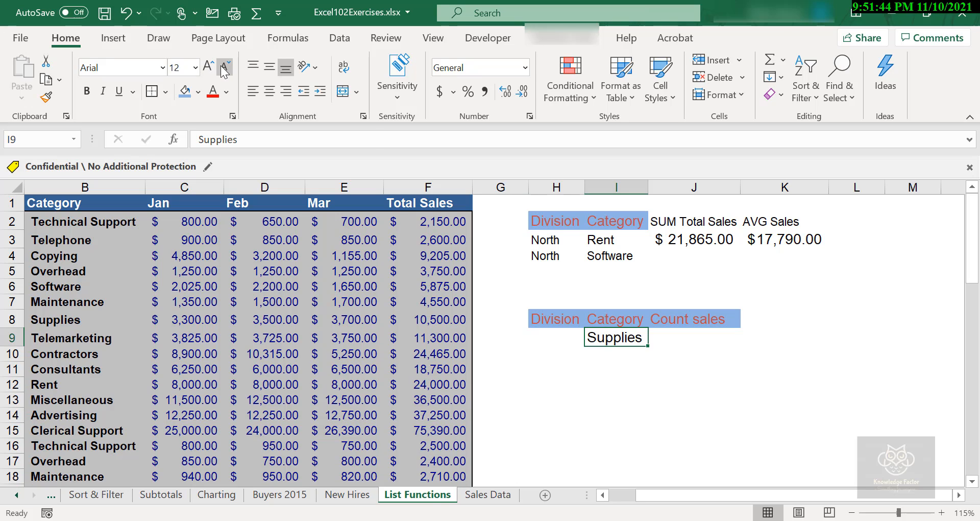
left_click(223, 68)
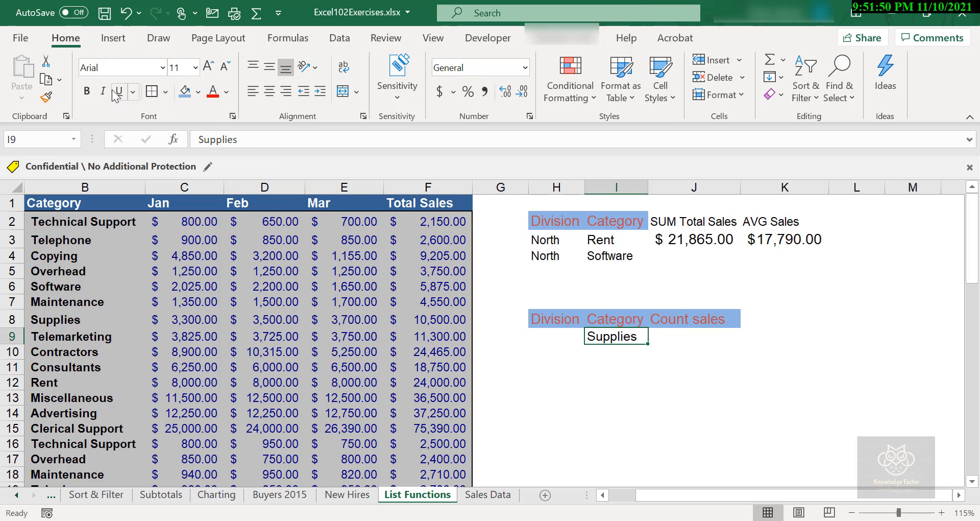
Paint the Supplies cell's formatting onto J9 and start a DCOUNT formula there
left_click(47, 101)
left_click(685, 337)
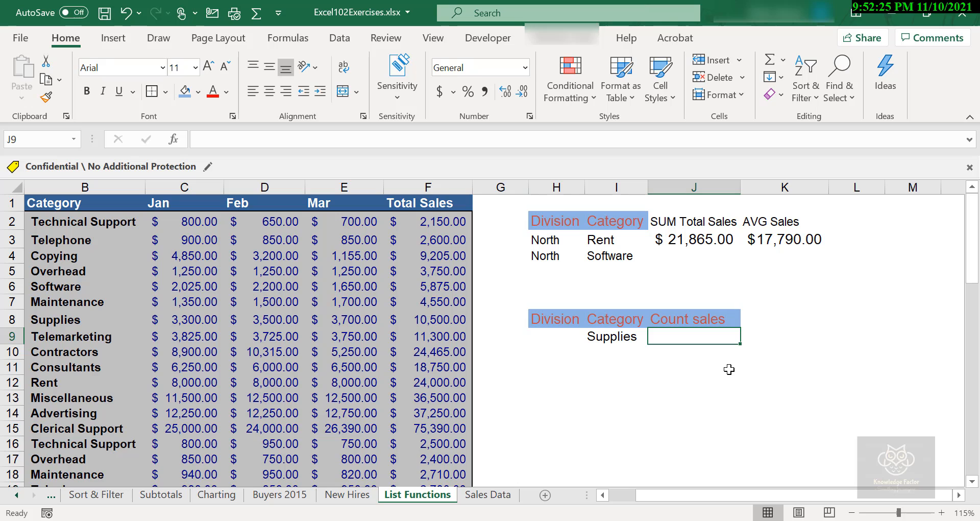
type("=")
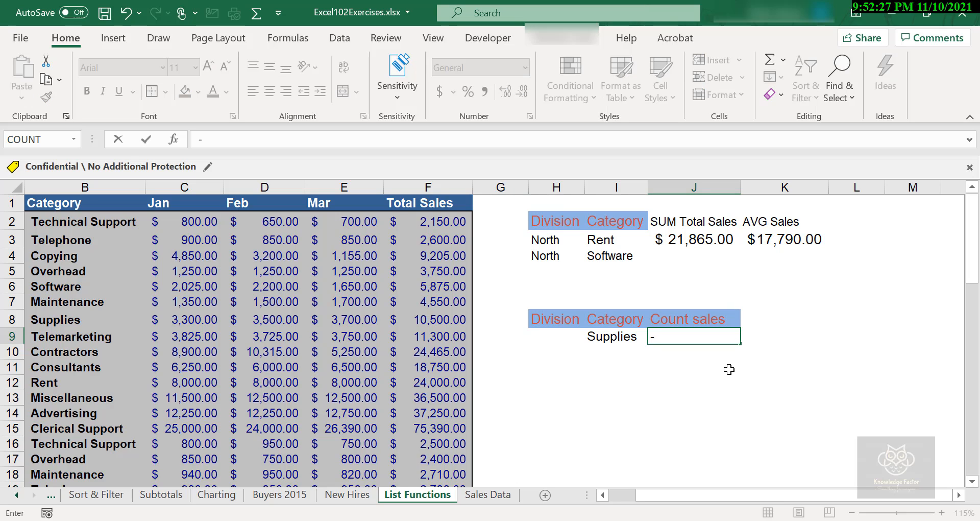
type("DCOU")
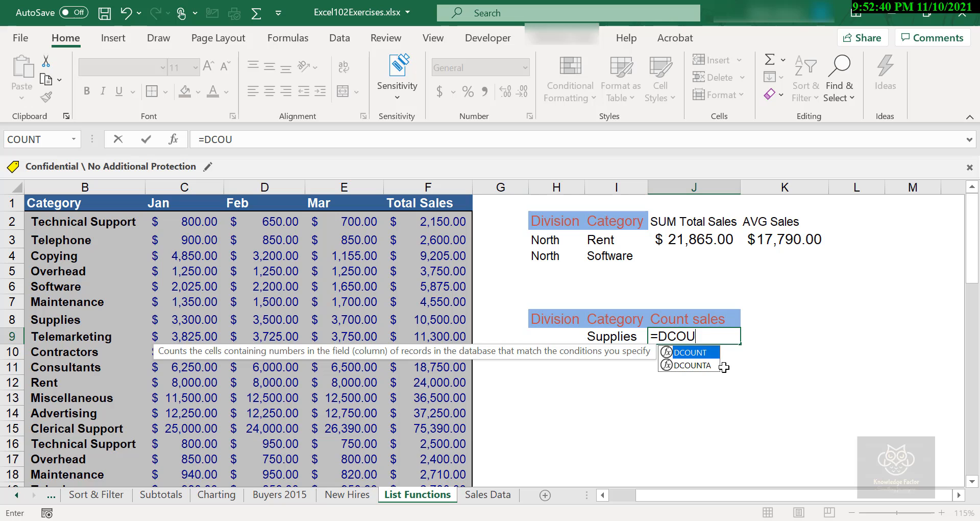
left_click(702, 365)
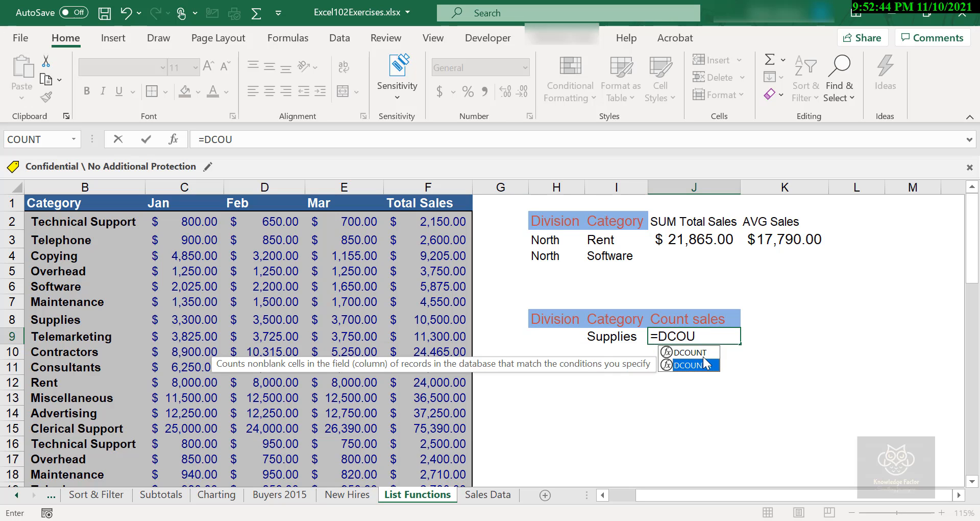
key("Up")
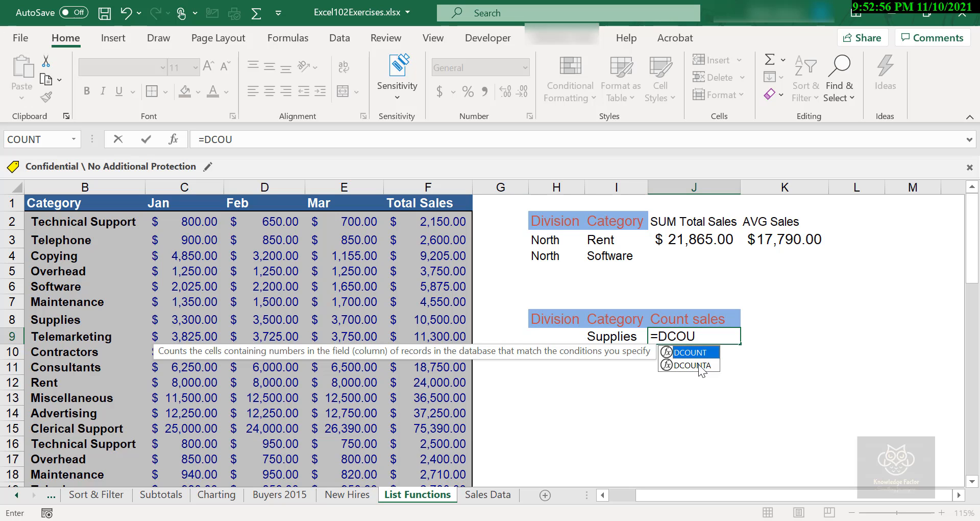
left_click(699, 364)
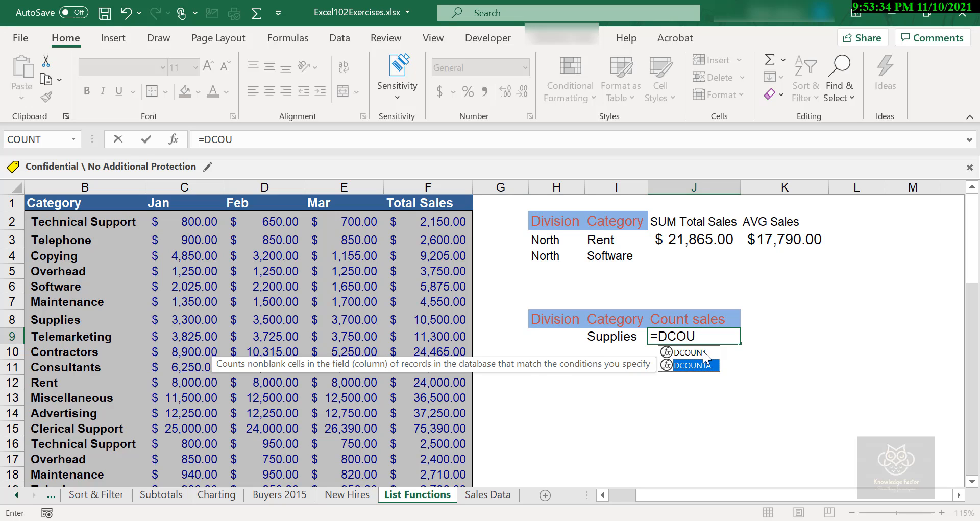
double_click(703, 351)
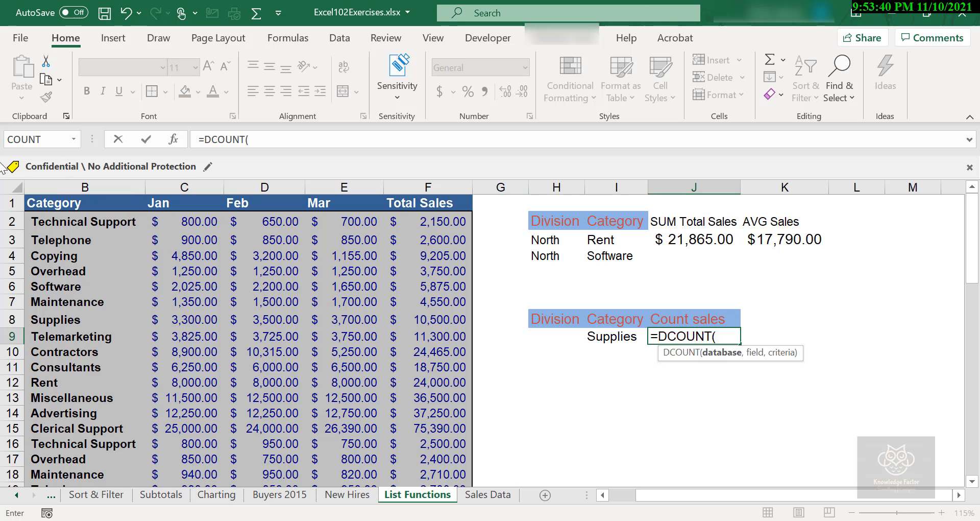
Set DCOUNT's database argument to B1:F59 and its field argument to the Total Sales header F1
left_click(97, 204)
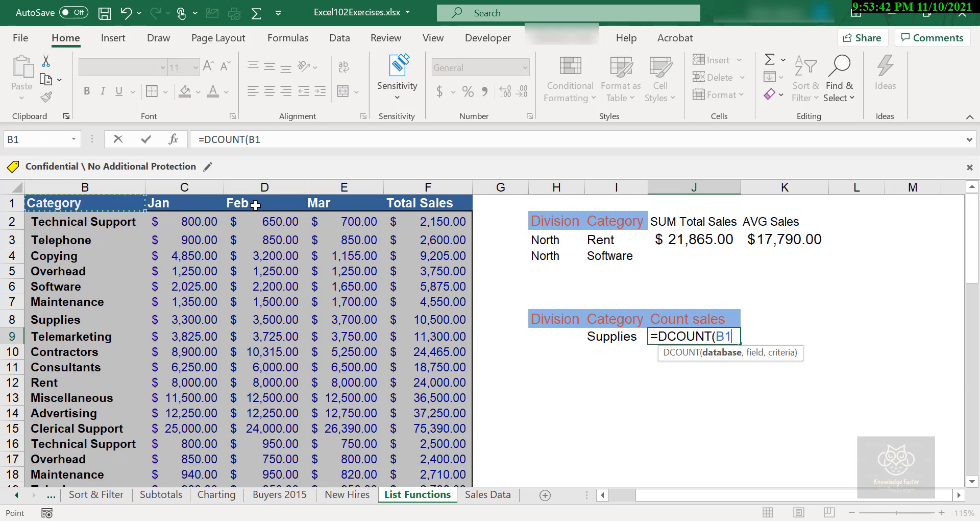
key("ctrl+shift+Down")
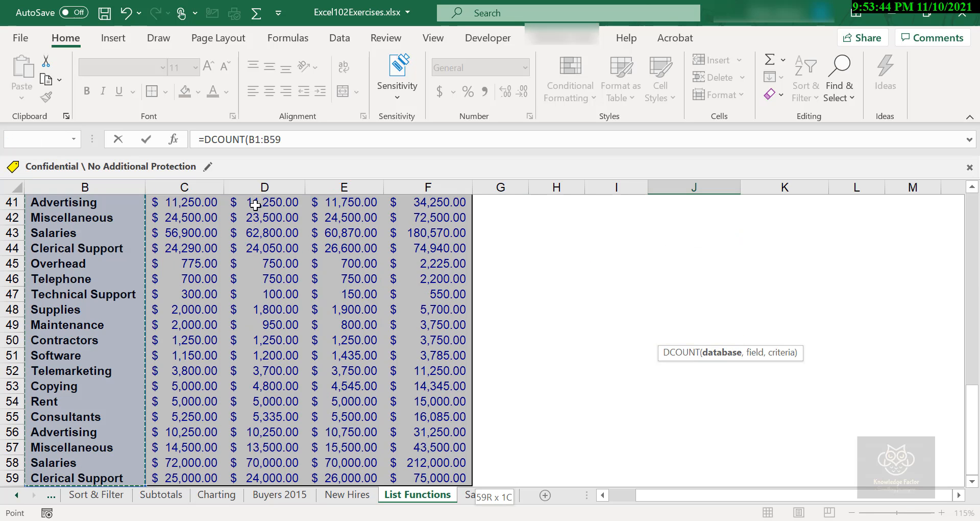
key("ctrl+shift+Right")
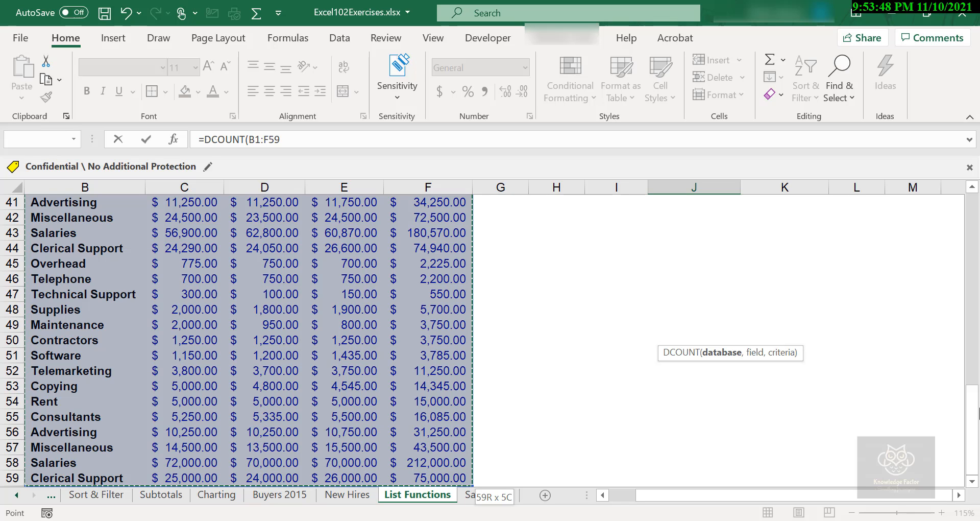
left_click_drag(972, 408, 833, 265)
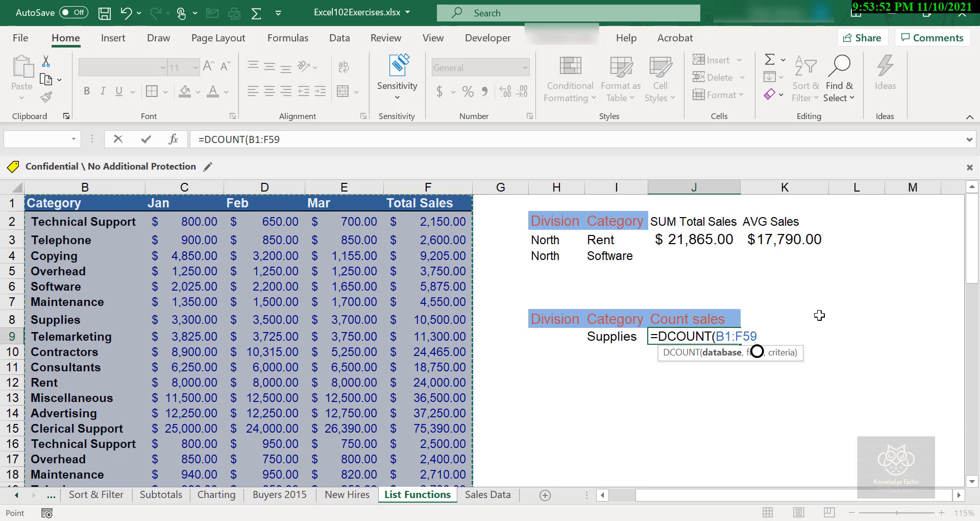
type(",")
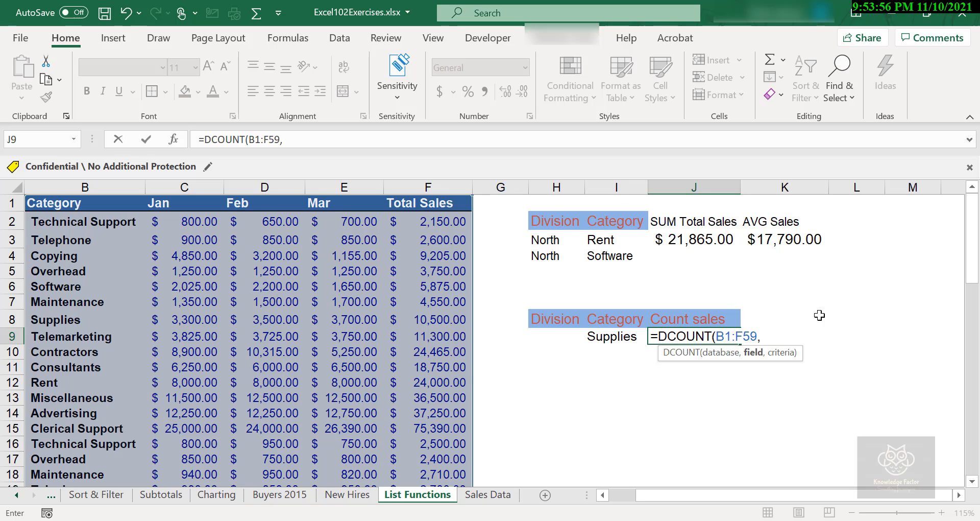
left_click(422, 205)
left_click(422, 204)
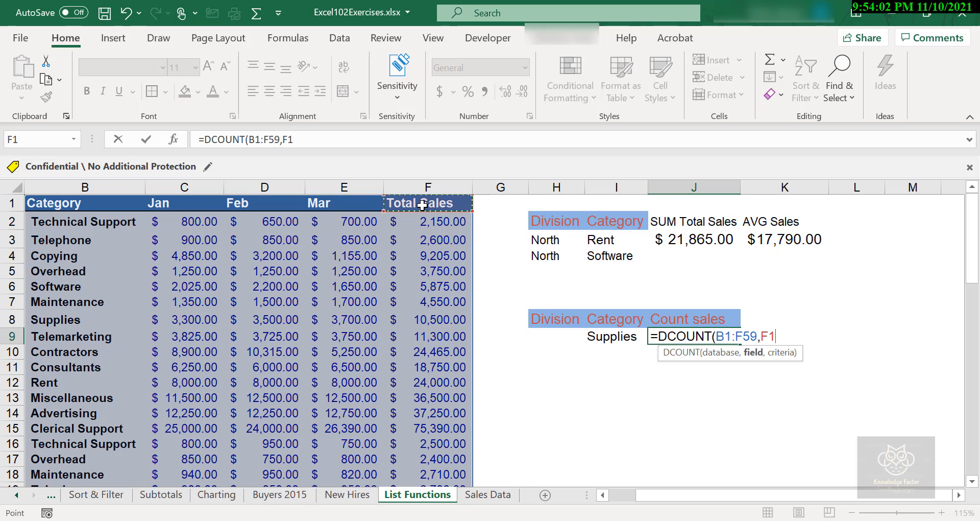
Set the criteria argument to I8:I9, close the DCOUNT formula and enter it
type(",")
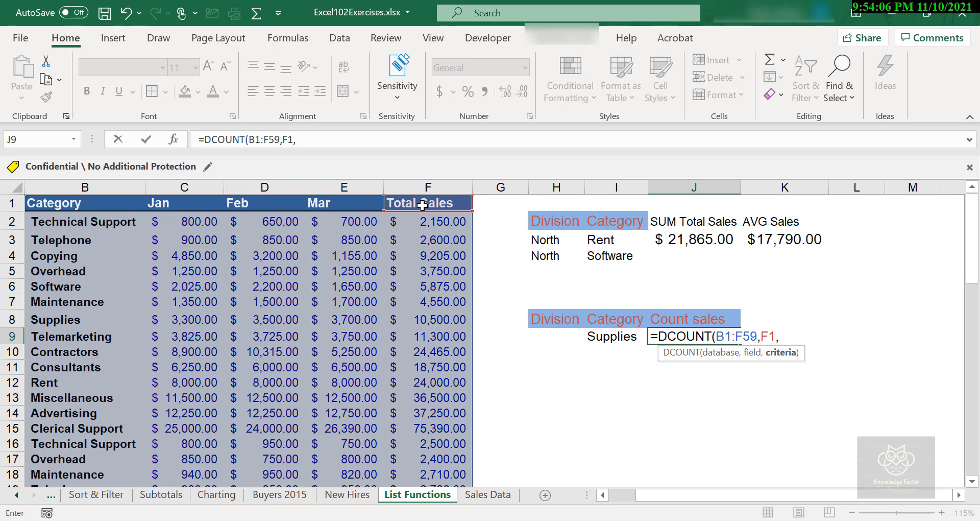
left_click(615, 322)
left_click_drag(614, 335, 614, 339)
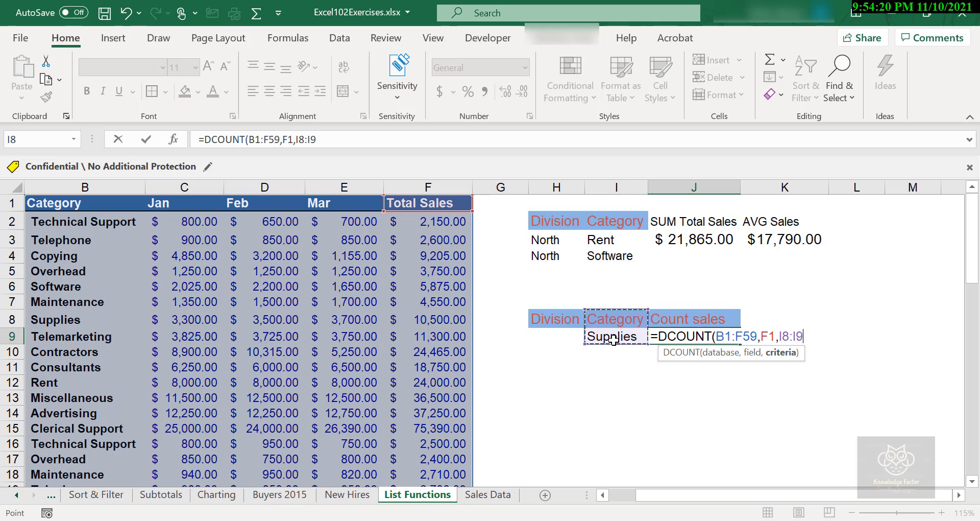
type(")")
key("Return")
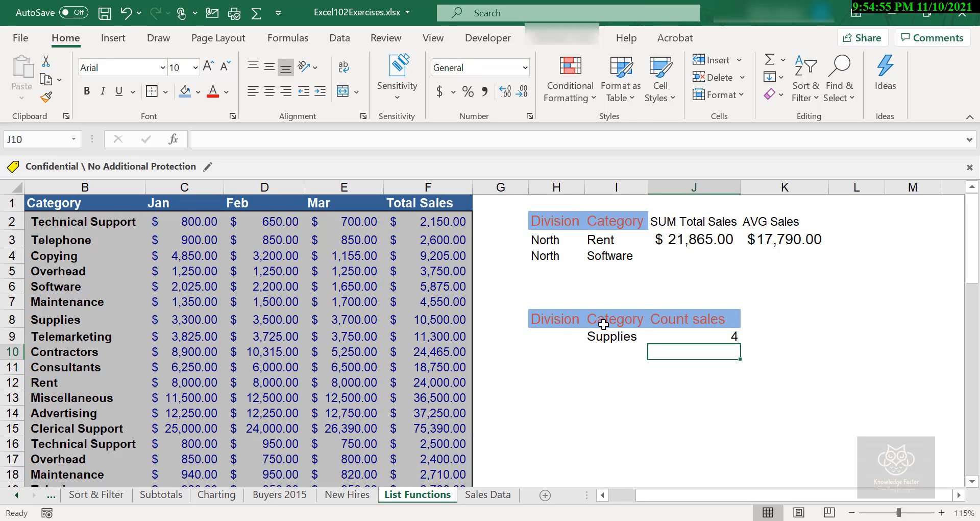
left_click(602, 320)
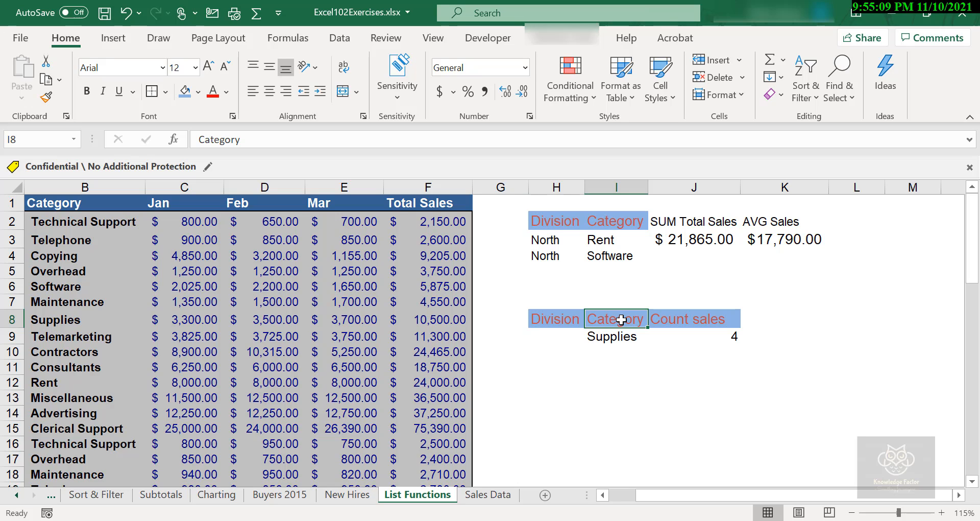
Rename the Category header in I8 to Categories, then undo the change
key("F2")
key("BackSpace")
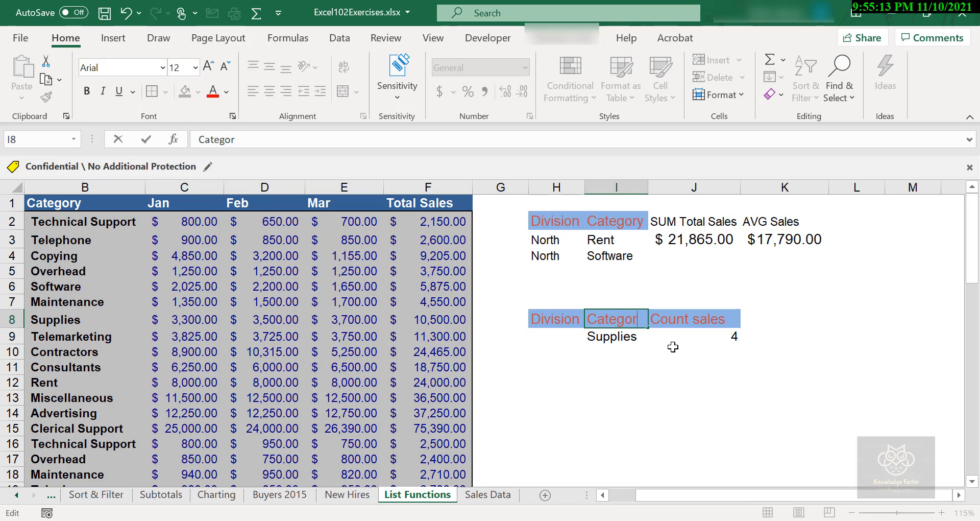
type("ies")
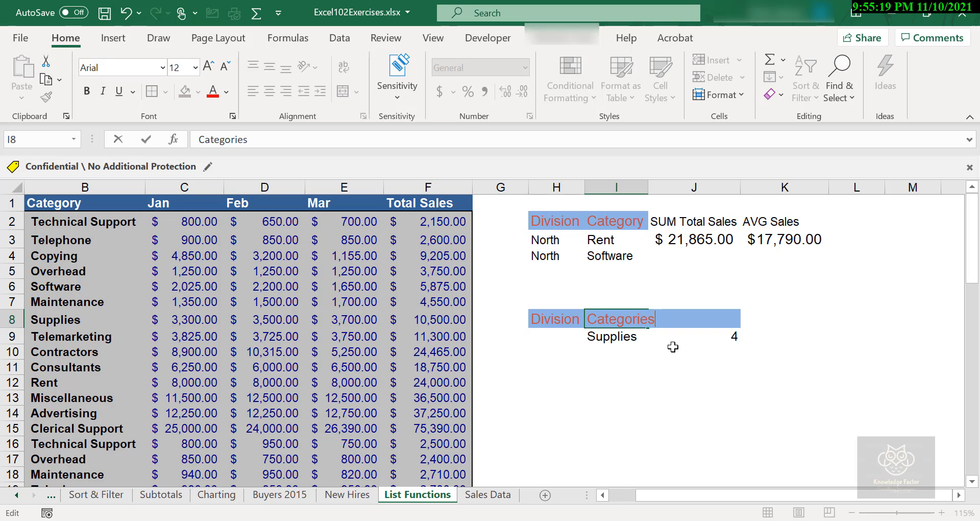
key("Return")
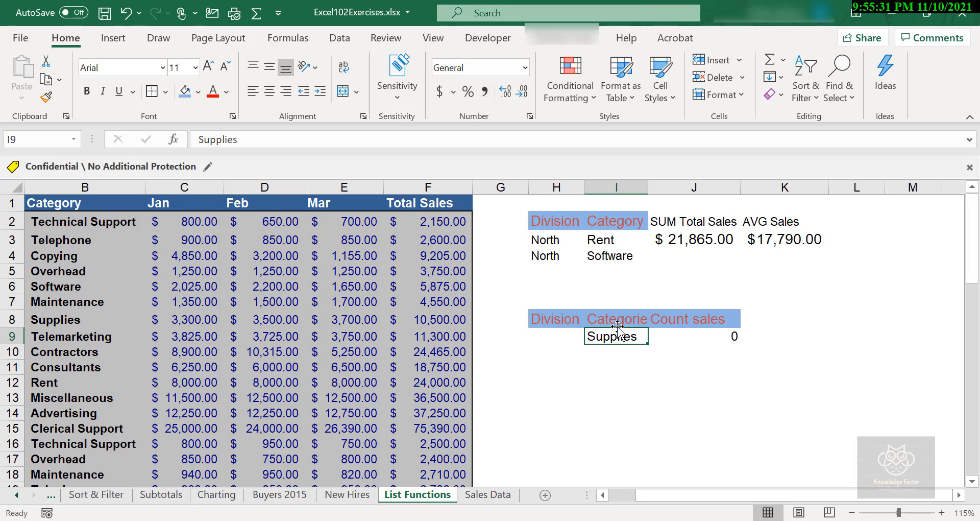
key("ctrl+z")
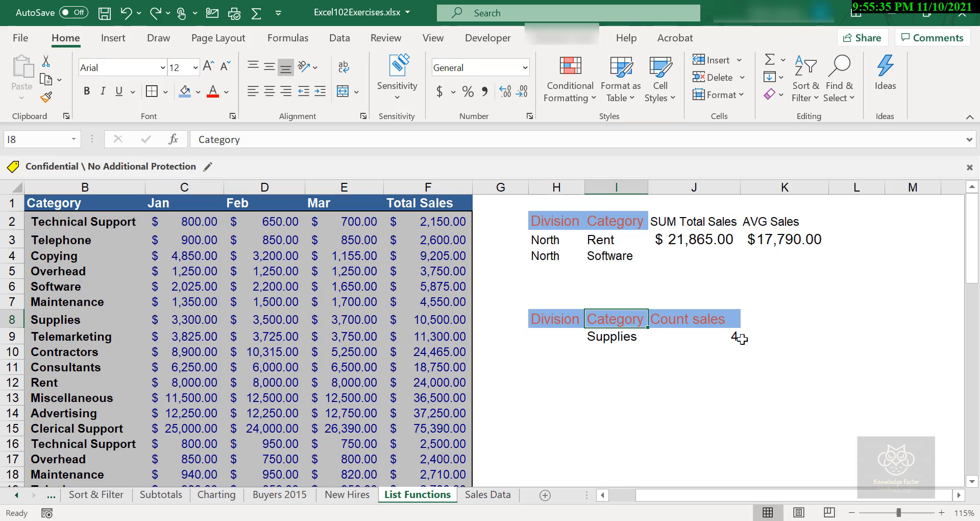
Add a trailing space after Supplies in the I9 criteria cell, then remove it again
double_click(629, 338)
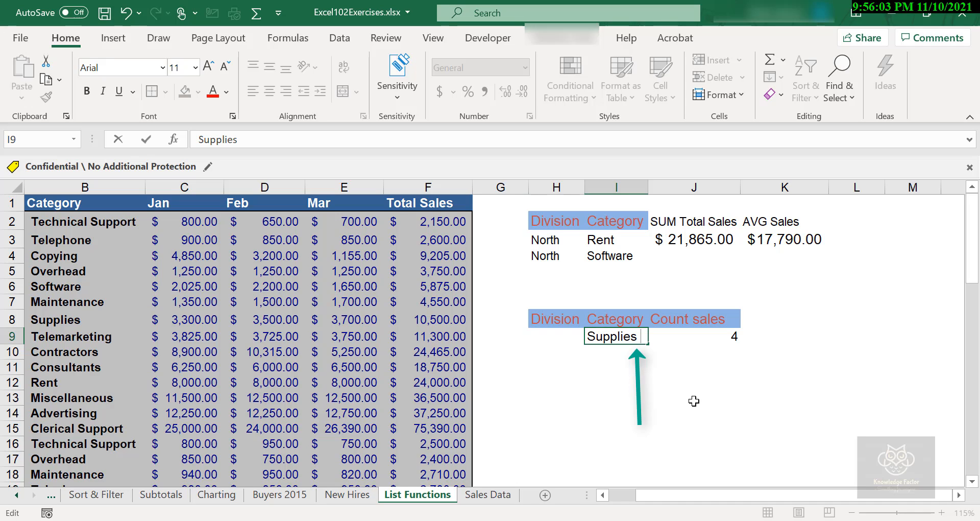
key("Return")
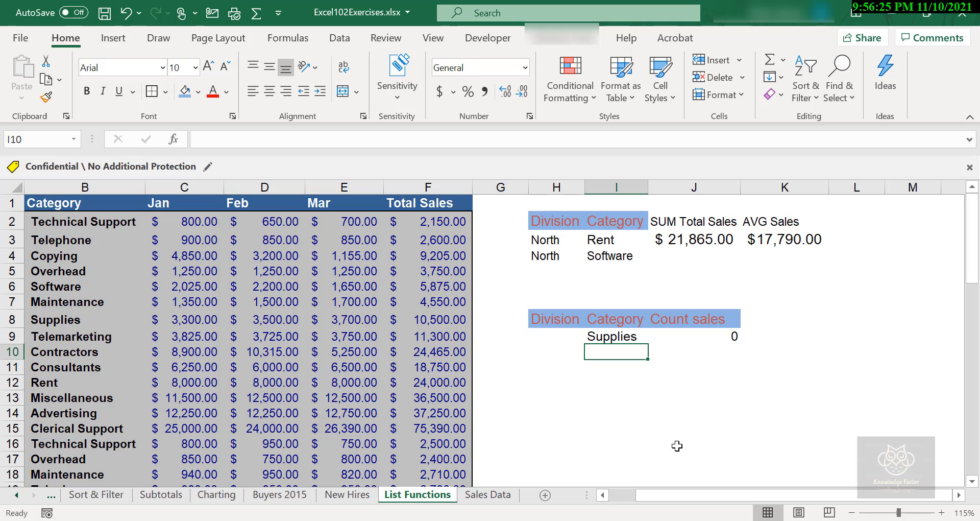
double_click(633, 336)
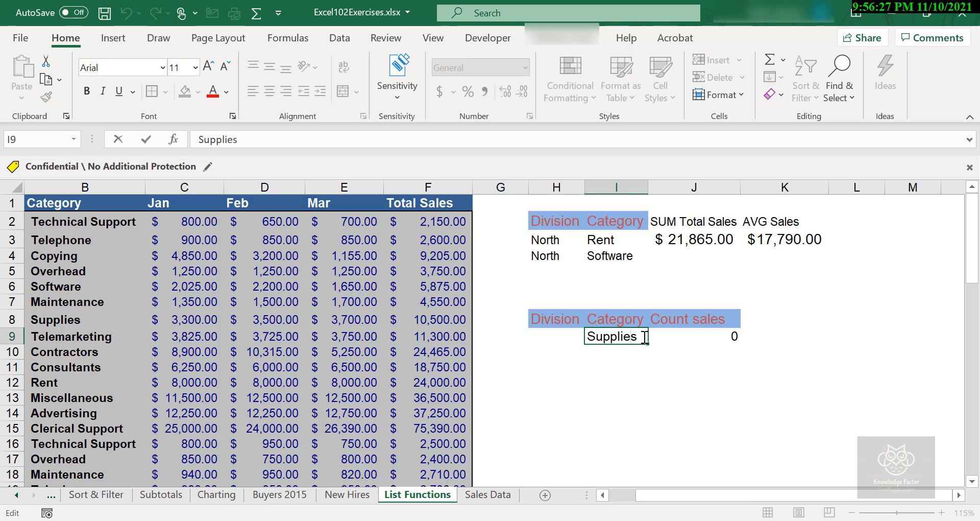
left_click(646, 337)
key("Return")
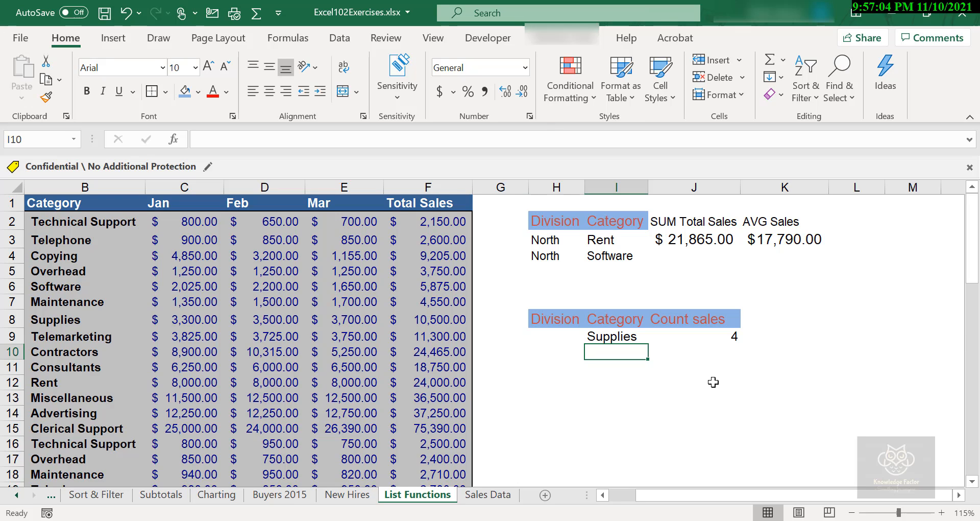
Begin a formula with =D in I16 and scroll through the suggested database functions such as DCOUNTA, DMAX and DSUM
left_click(603, 440)
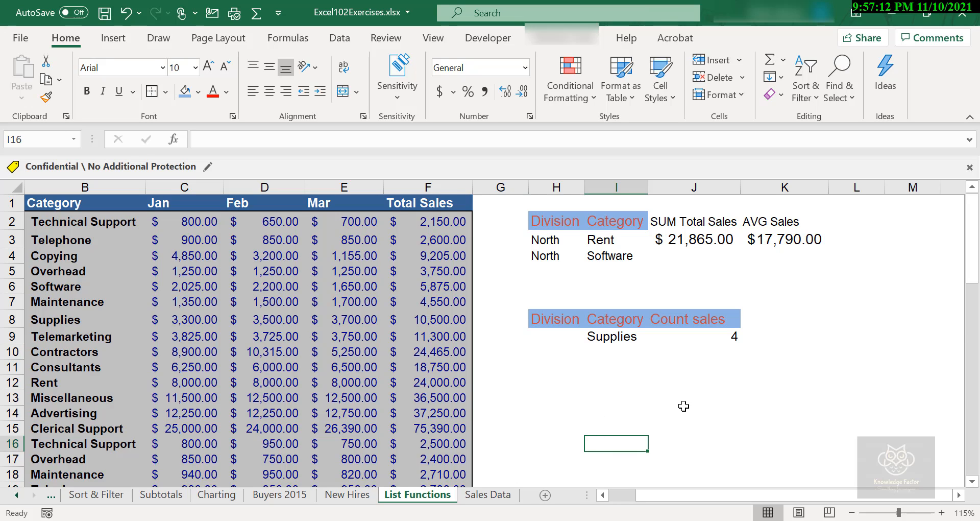
type("=D")
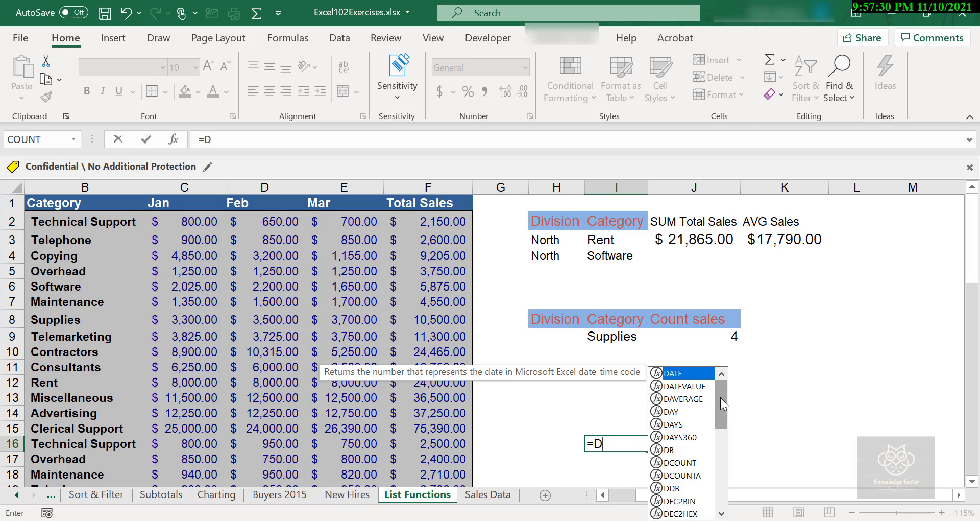
left_click_drag(721, 397, 720, 404)
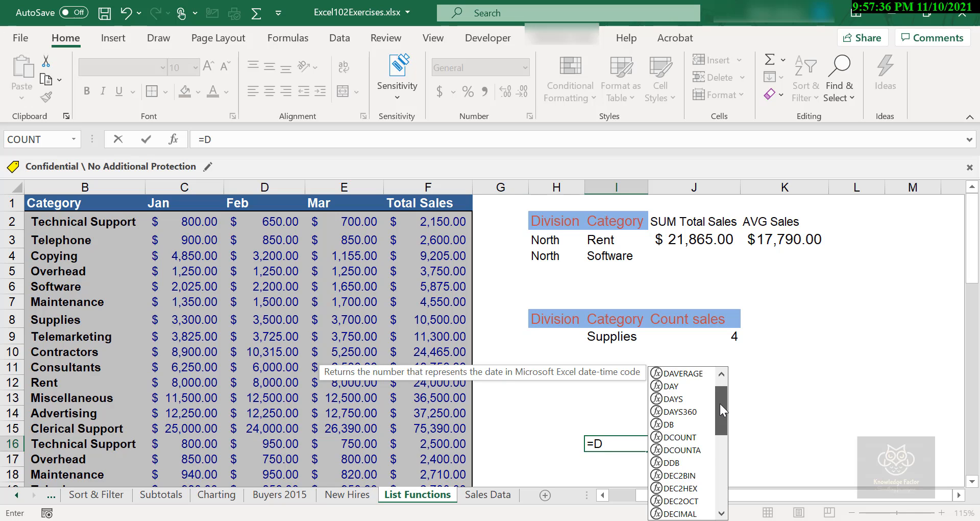
left_click_drag(719, 403, 719, 474)
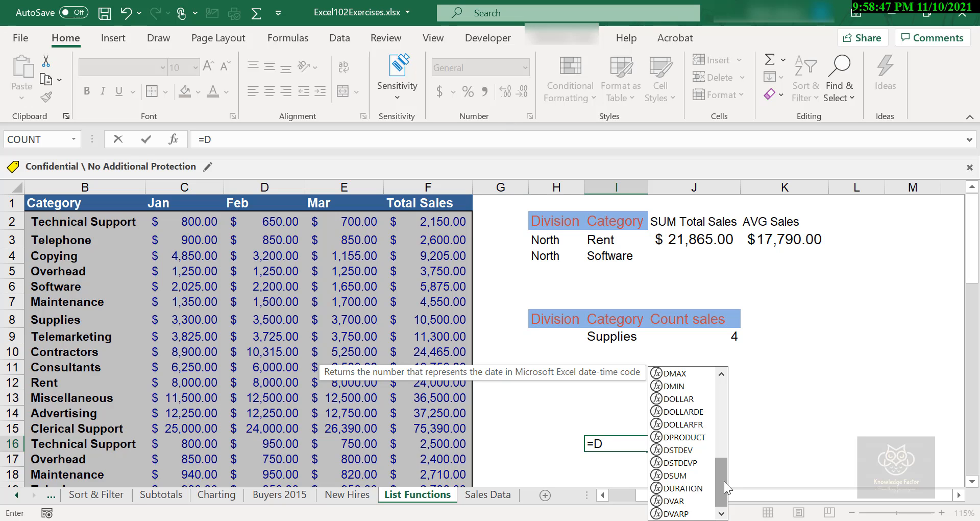
left_click(804, 399)
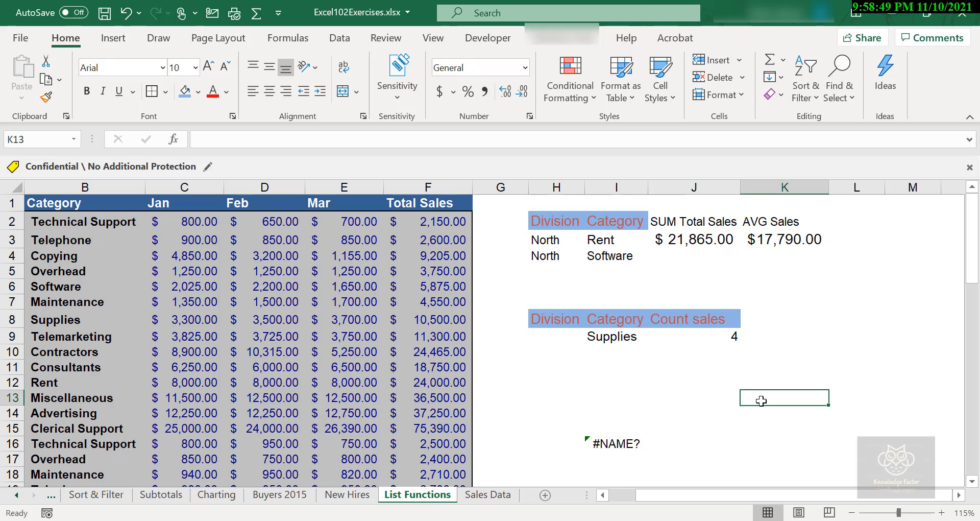